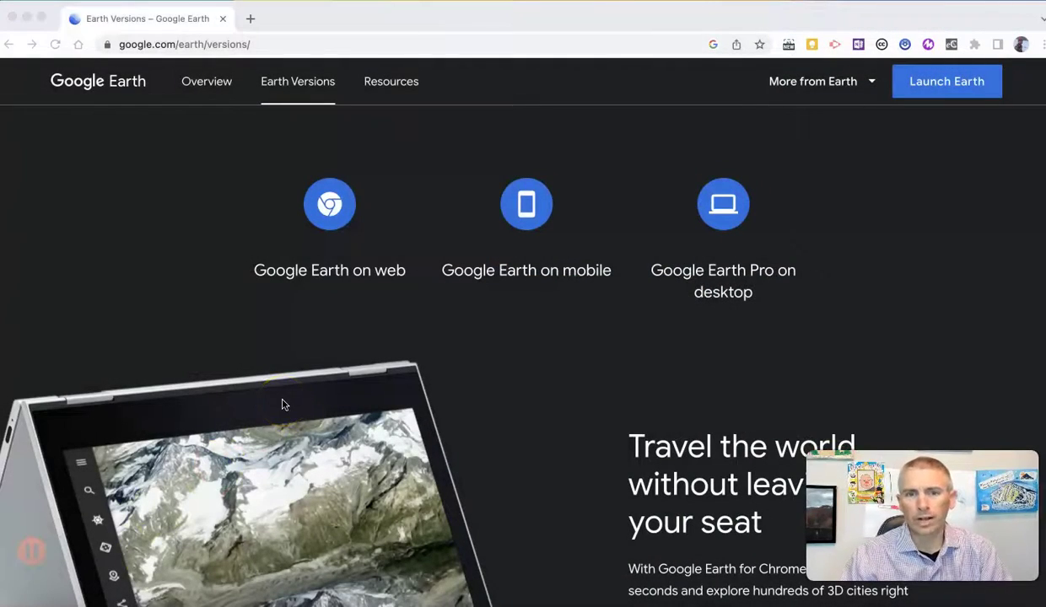
Step: Choose the Google Earth Pro on desktop version on the Earth Versions page
{"action": "left_click", "coordinate": [251, 99]}
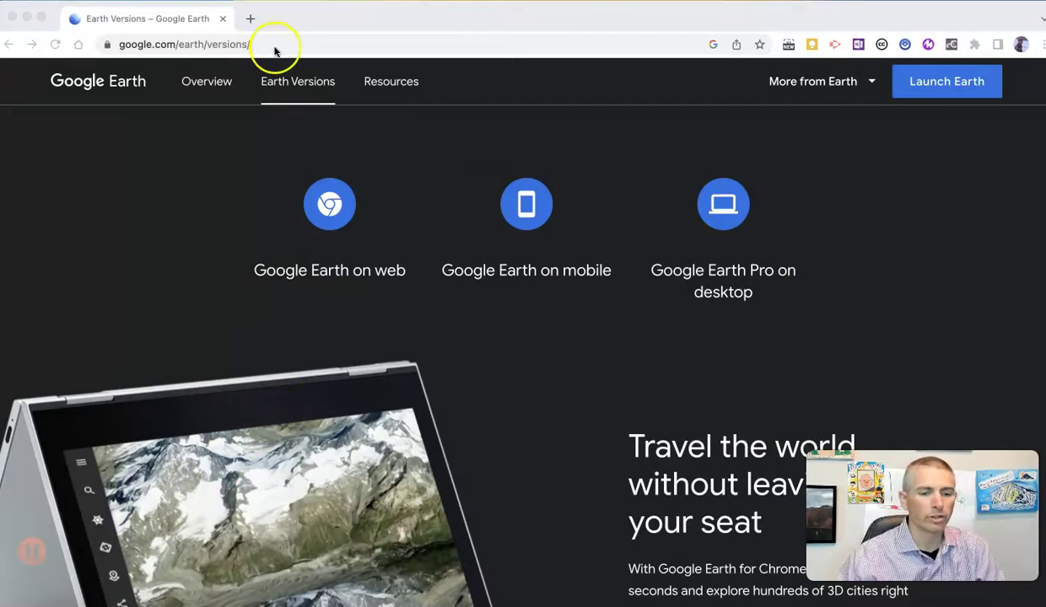
{"action": "left_click", "coordinate": [722, 219]}
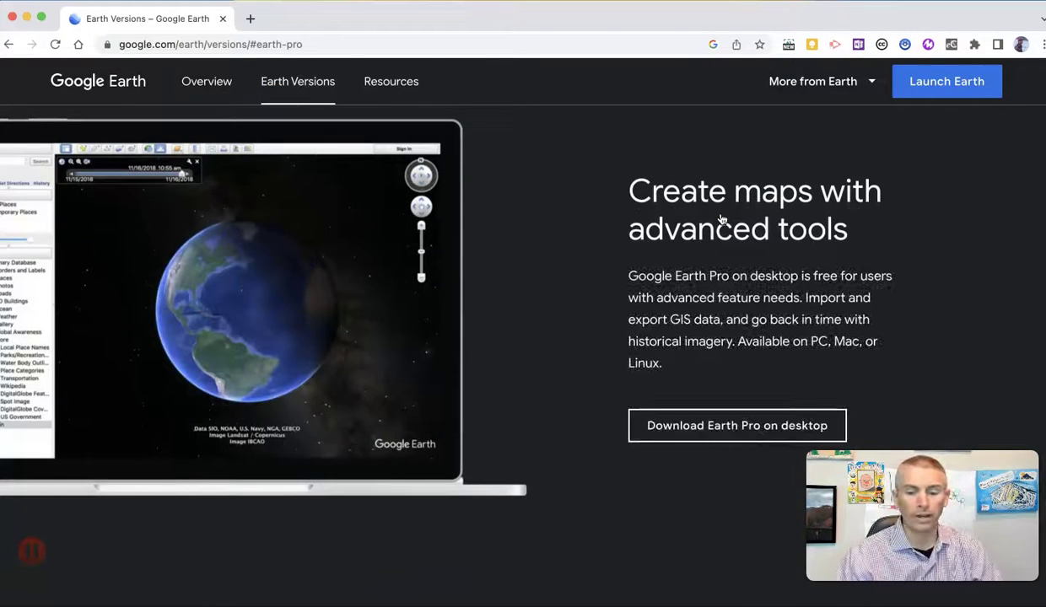
Step: Accept the terms and download the roughly 78 MB Google Earth Pro .dmg installer
{"action": "left_click", "coordinate": [712, 430]}
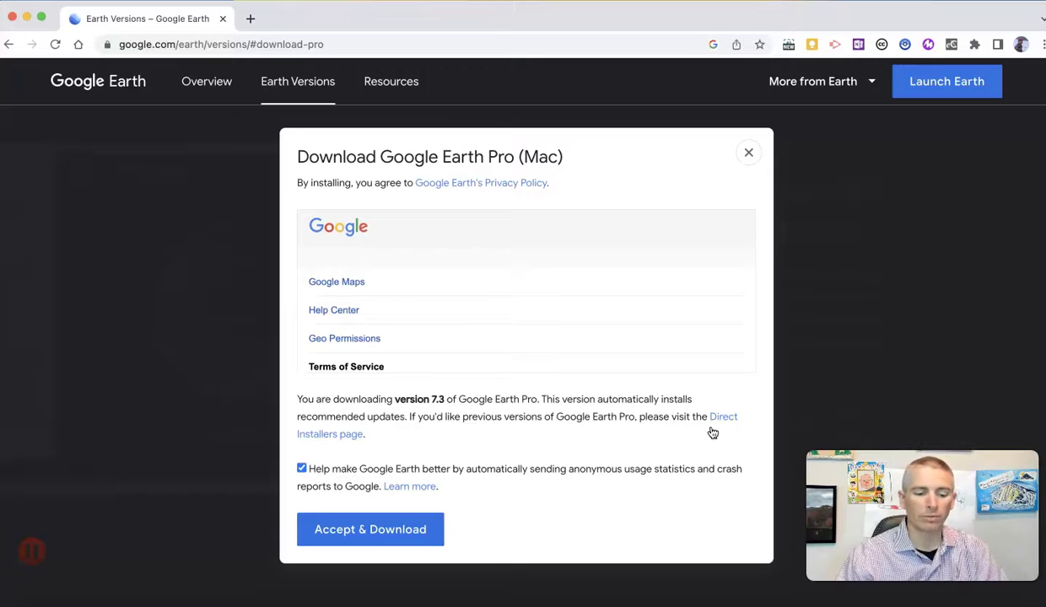
{"action": "left_click", "coordinate": [375, 540]}
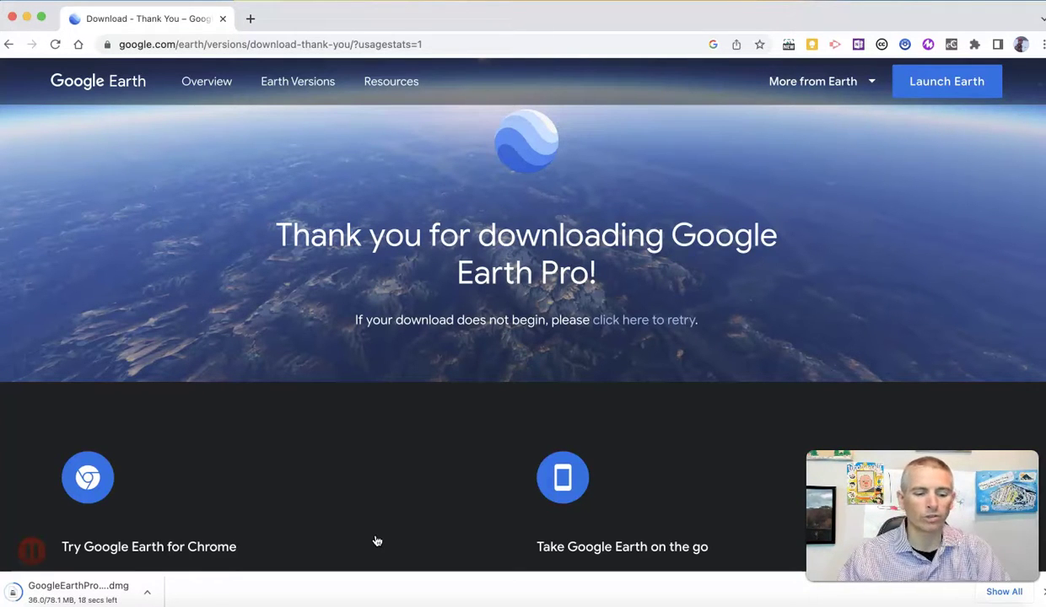
{"action": "left_click", "coordinate": [100, 595]}
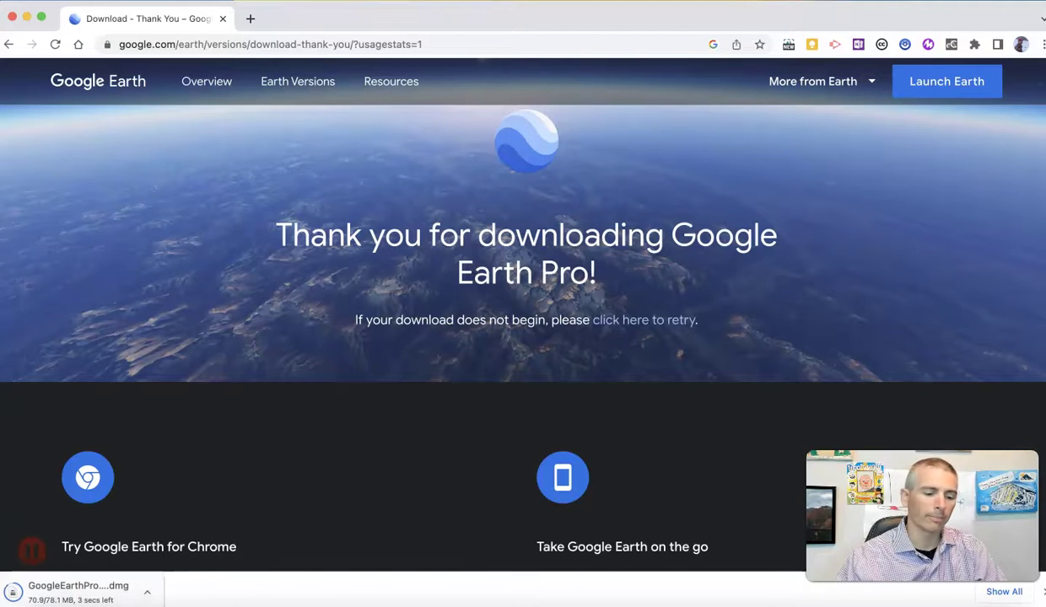
Step: Open the downloaded disk image and launch the Google Earth Pro installer package past its introduction
{"action": "left_click", "coordinate": [103, 592]}
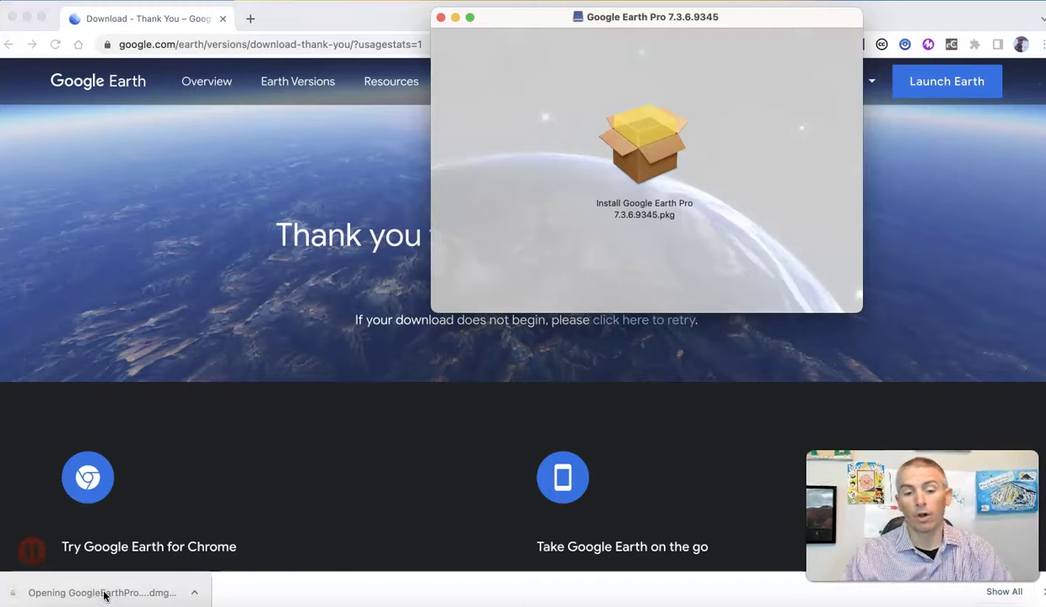
{"action": "left_click", "coordinate": [628, 160]}
{"action": "left_click", "coordinate": [653, 141]}
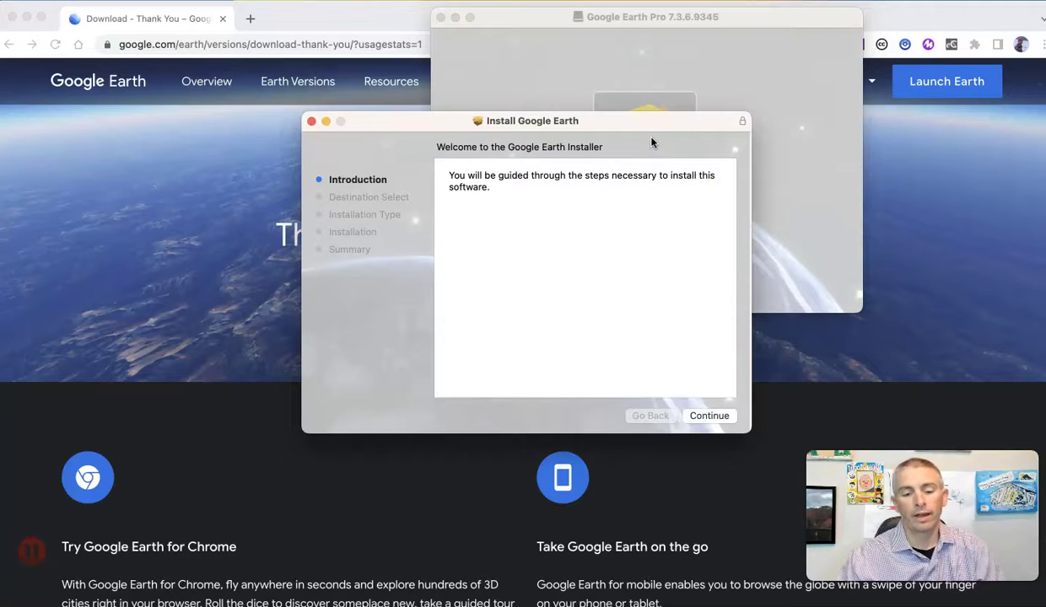
{"action": "left_click", "coordinate": [569, 184]}
{"action": "left_click", "coordinate": [711, 417]}
Step: Set the install location to all users on Macintosh HD and reach the standard install step
{"action": "left_click", "coordinate": [709, 415]}
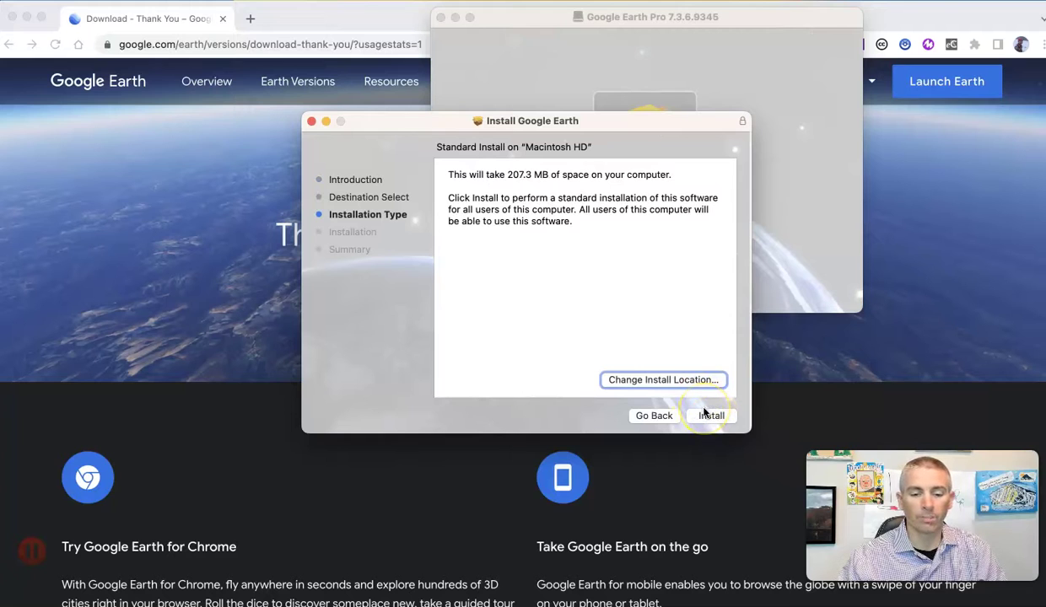
{"action": "left_click", "coordinate": [680, 382]}
{"action": "left_click", "coordinate": [680, 383]}
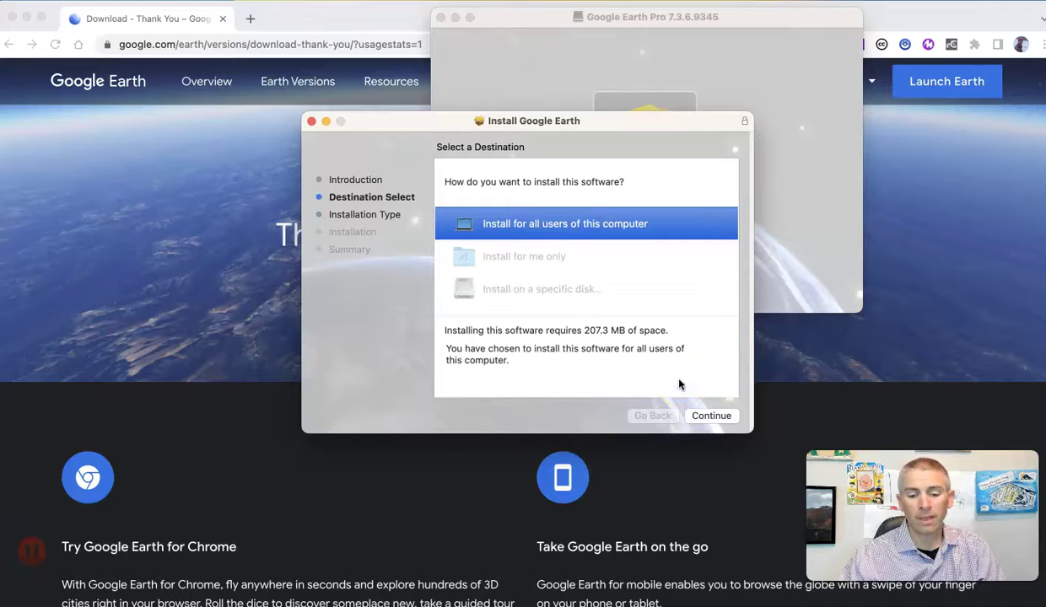
{"action": "left_click", "coordinate": [599, 249]}
{"action": "left_click", "coordinate": [593, 224]}
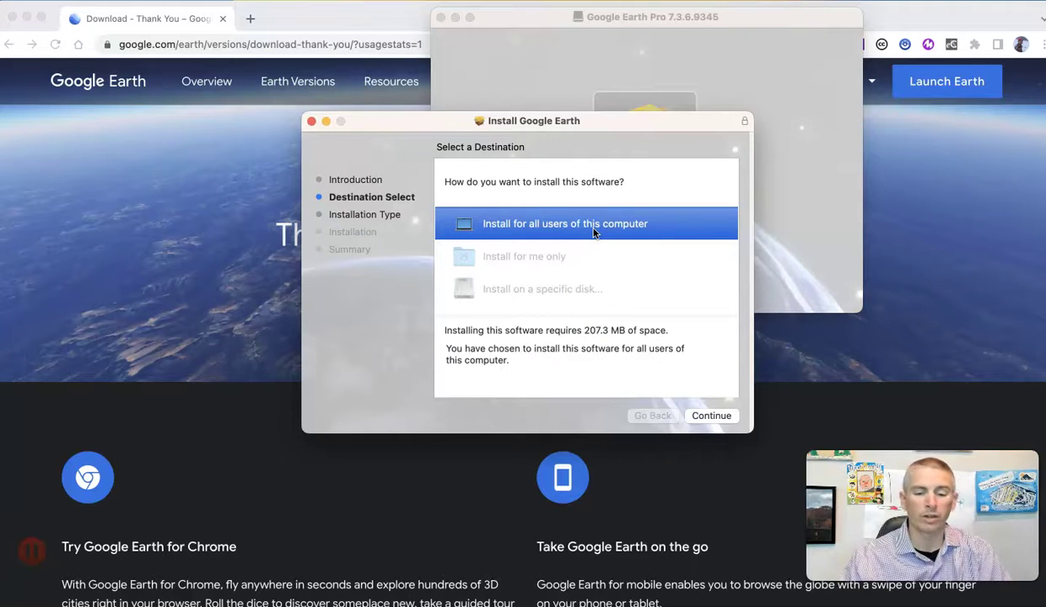
{"action": "left_click", "coordinate": [708, 416]}
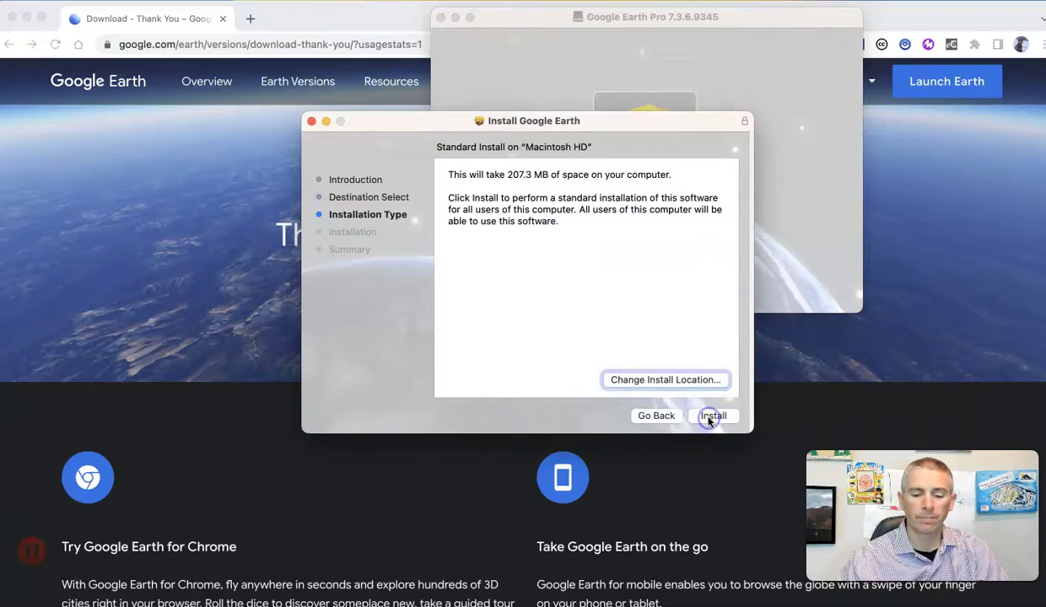
{"action": "left_click", "coordinate": [673, 381]}
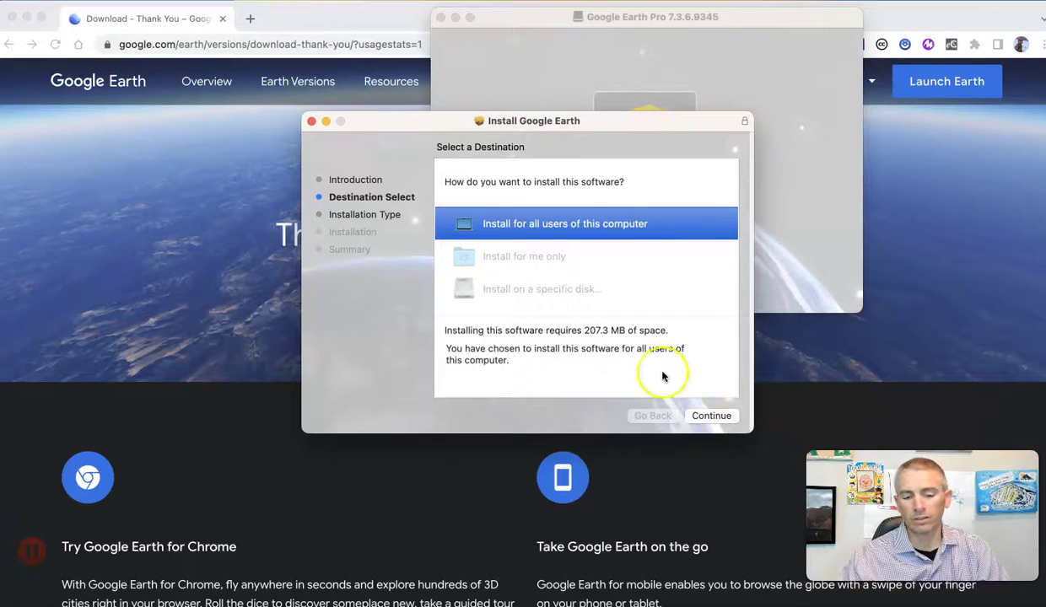
{"action": "left_click", "coordinate": [712, 414]}
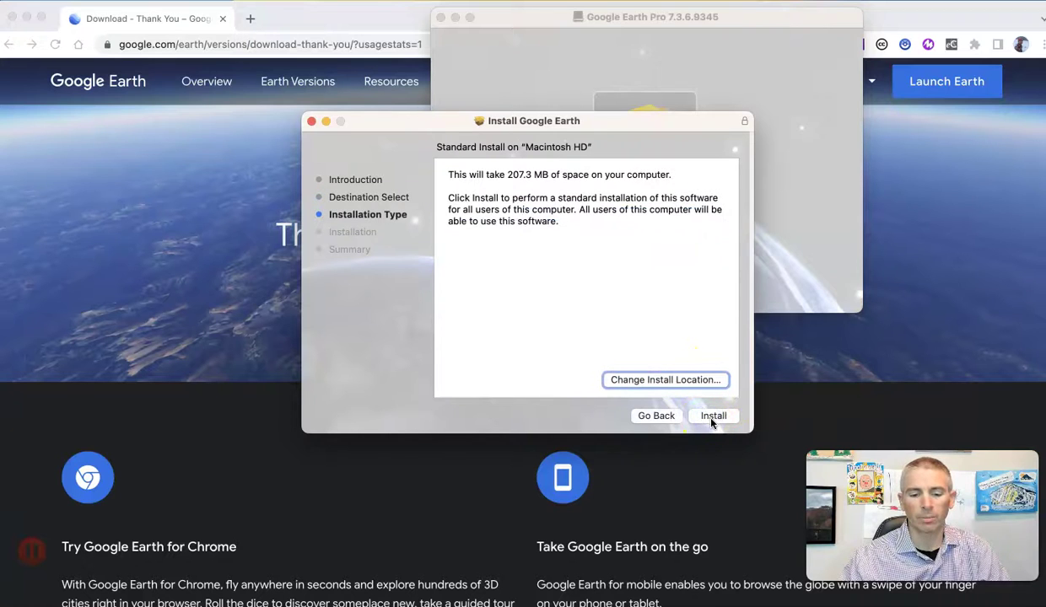
Step: Install Google Earth Pro, move the installer to the Trash, and close the disk image window
{"action": "left_click", "coordinate": [711, 417]}
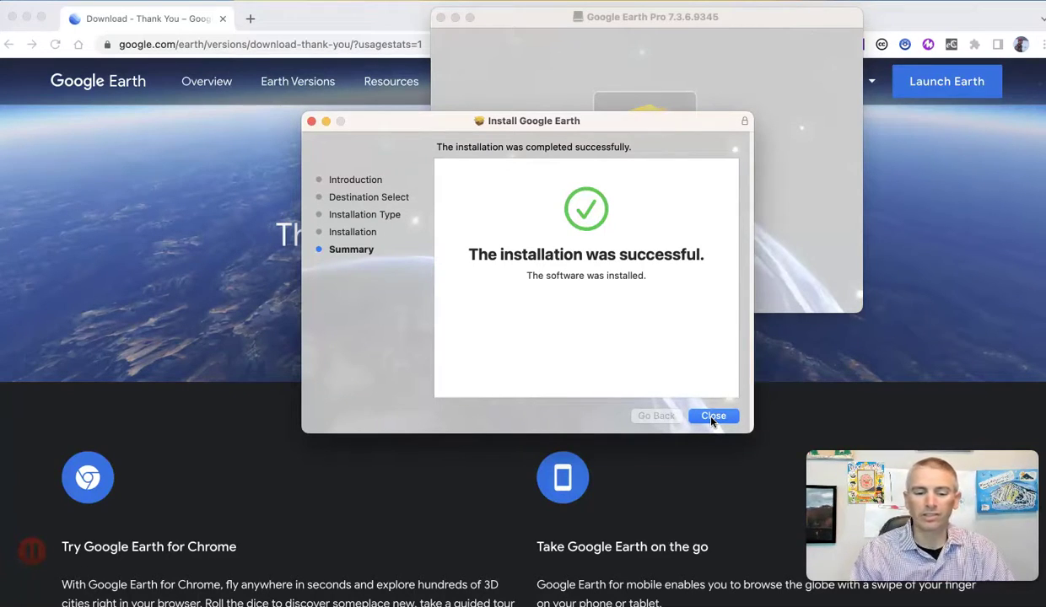
{"action": "left_click", "coordinate": [712, 416]}
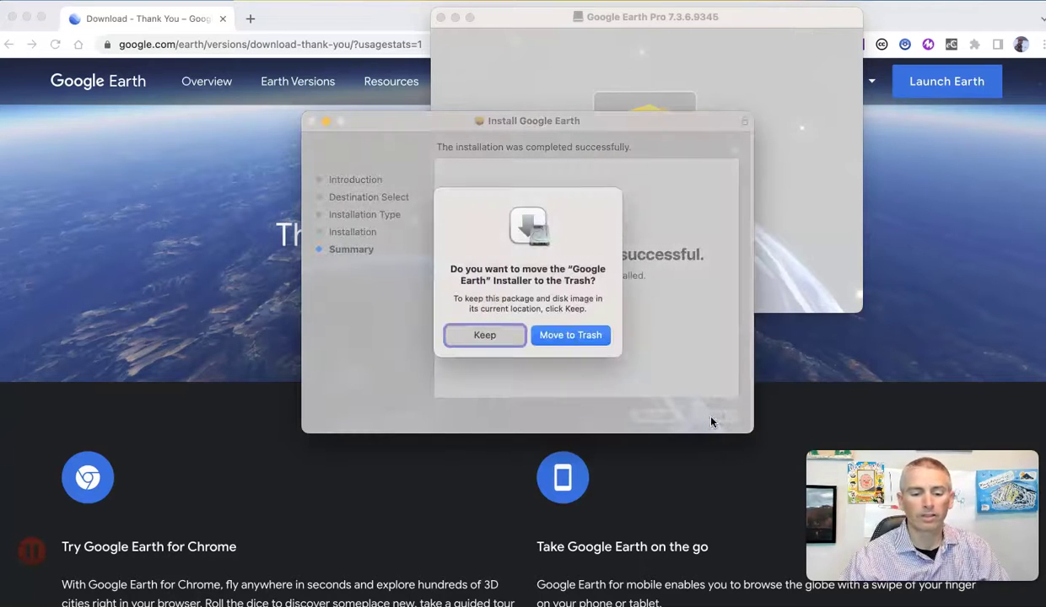
{"action": "left_click", "coordinate": [586, 339]}
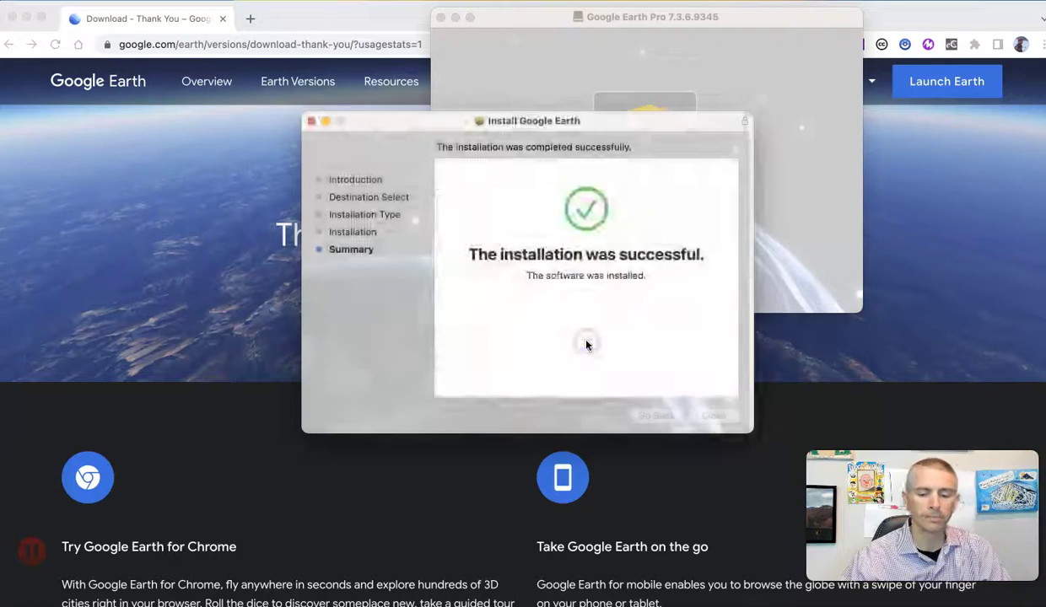
{"action": "left_click", "coordinate": [439, 19]}
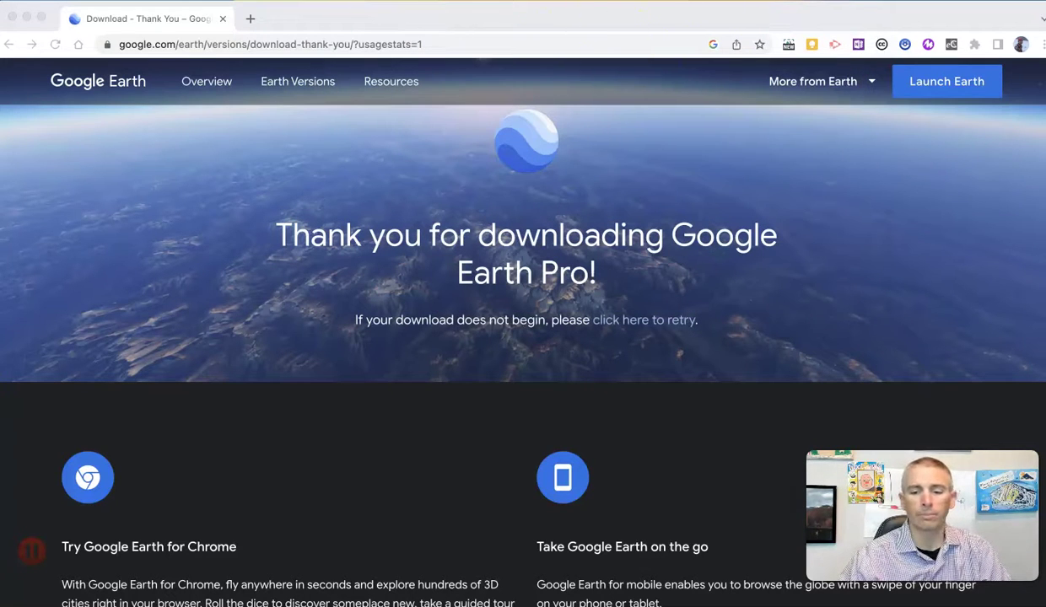
Step: Search Spotlight for 'eart' and launch the Google Earth Pro result
{"action": "key", "text": "super+space"}
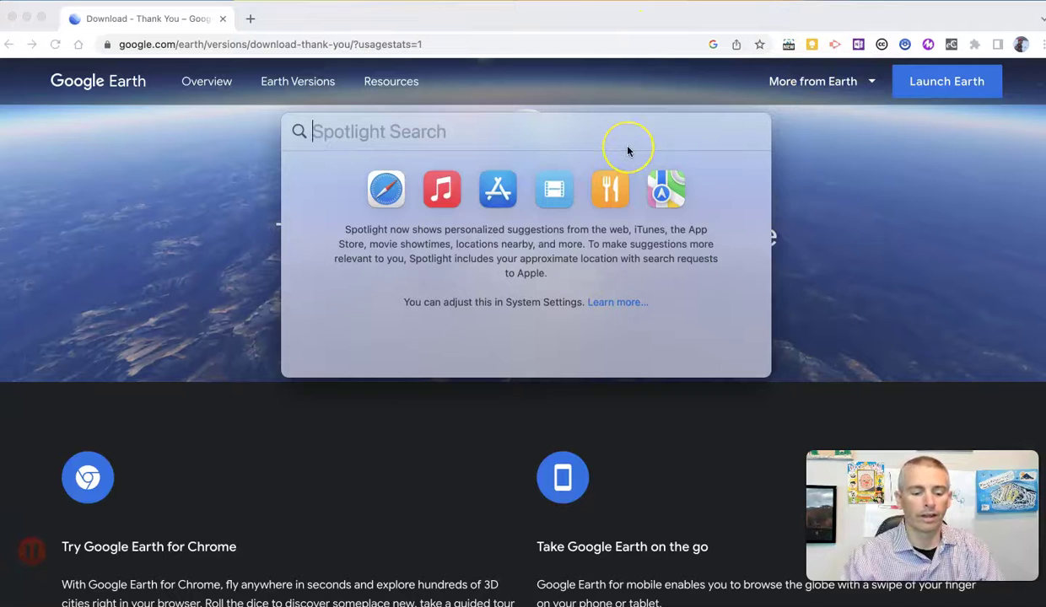
{"action": "type", "text": "eart"}
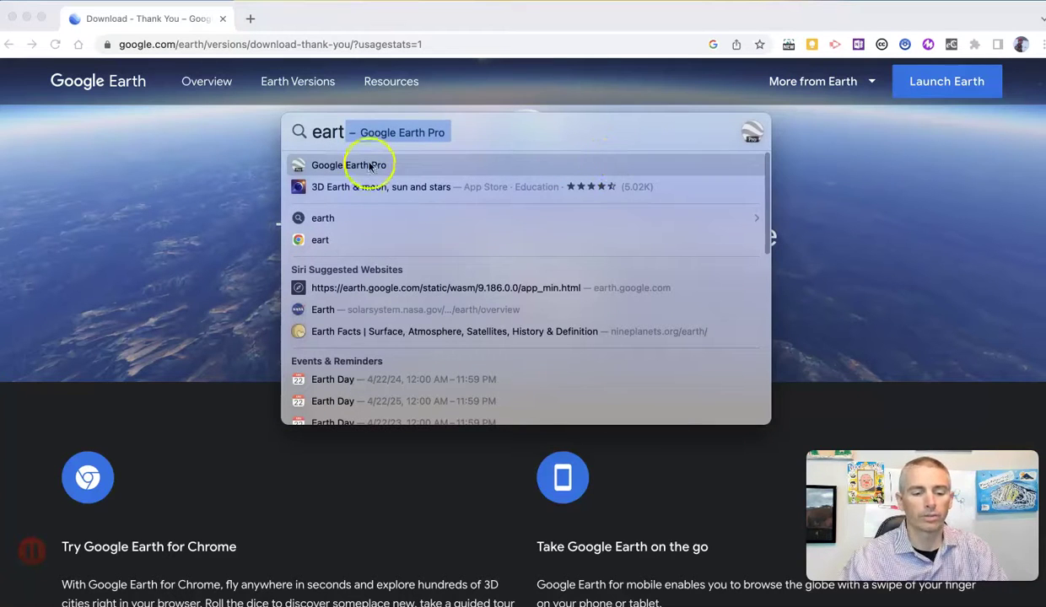
{"action": "left_click", "coordinate": [368, 167]}
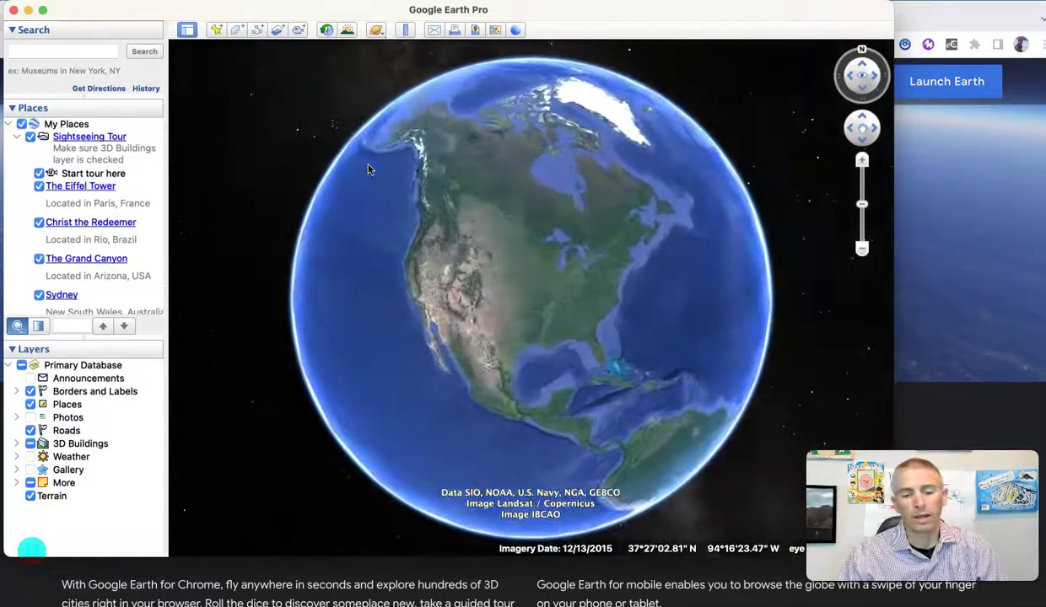
Step: Drag the globe westward over the Pacific, then round to the Arctic and Greenland
{"action": "mouse_move", "coordinate": [425, 227]}
{"action": "left_mouse_down"}
{"action": "mouse_move", "coordinate": [557, 245]}
{"action": "mouse_move", "coordinate": [666, 319]}
{"action": "mouse_move", "coordinate": [719, 378]}
{"action": "mouse_move", "coordinate": [730, 417]}
{"action": "mouse_move", "coordinate": [771, 371]}
{"action": "left_mouse_up"}
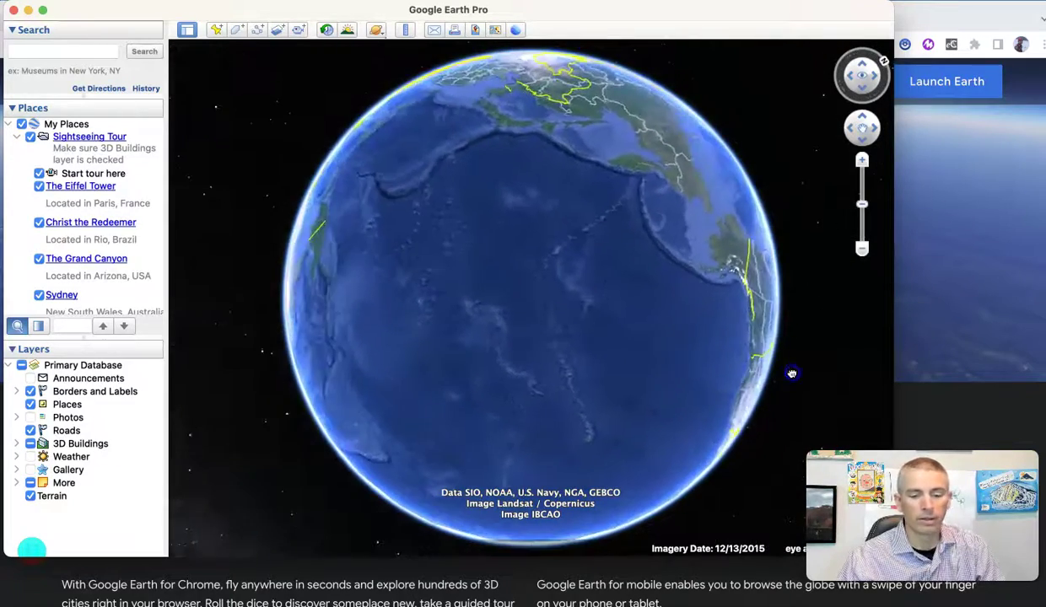
{"action": "mouse_move", "coordinate": [576, 226]}
{"action": "left_mouse_down"}
{"action": "mouse_move", "coordinate": [645, 493]}
{"action": "mouse_move", "coordinate": [621, 415]}
{"action": "mouse_move", "coordinate": [639, 298]}
{"action": "mouse_move", "coordinate": [502, 328]}
{"action": "mouse_move", "coordinate": [292, 203]}
{"action": "left_mouse_up"}
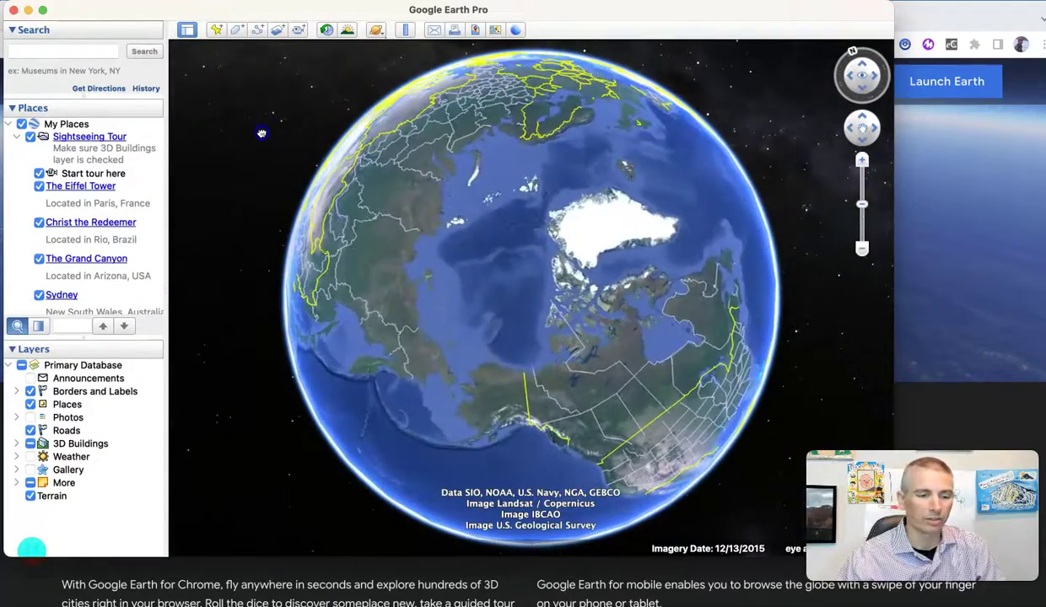
{"action": "mouse_move", "coordinate": [271, 126]}
{"action": "left_mouse_down"}
{"action": "mouse_move", "coordinate": [397, 109]}
{"action": "mouse_move", "coordinate": [329, 118]}
{"action": "left_mouse_up"}
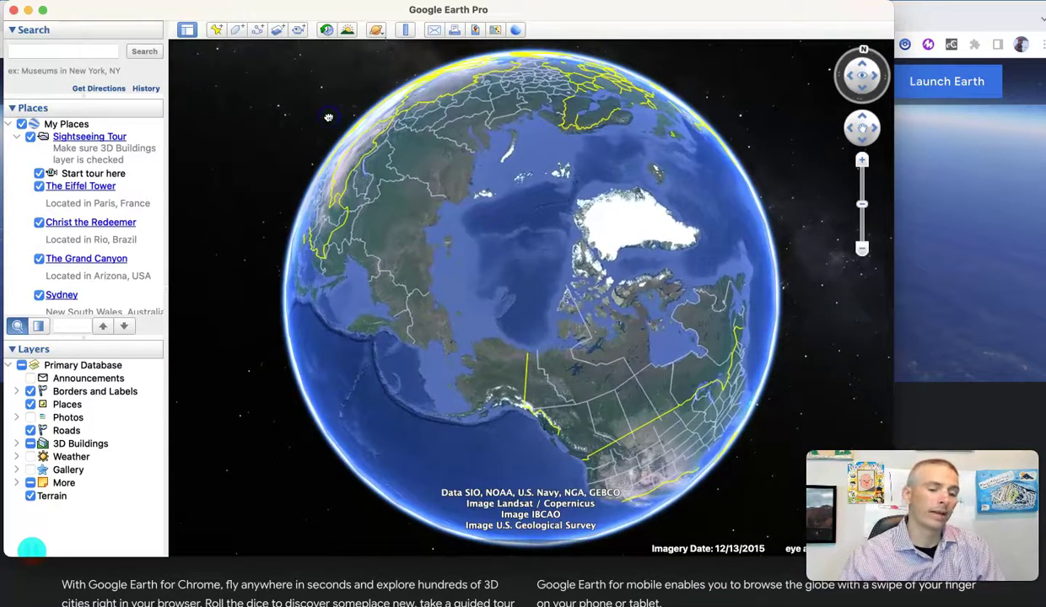